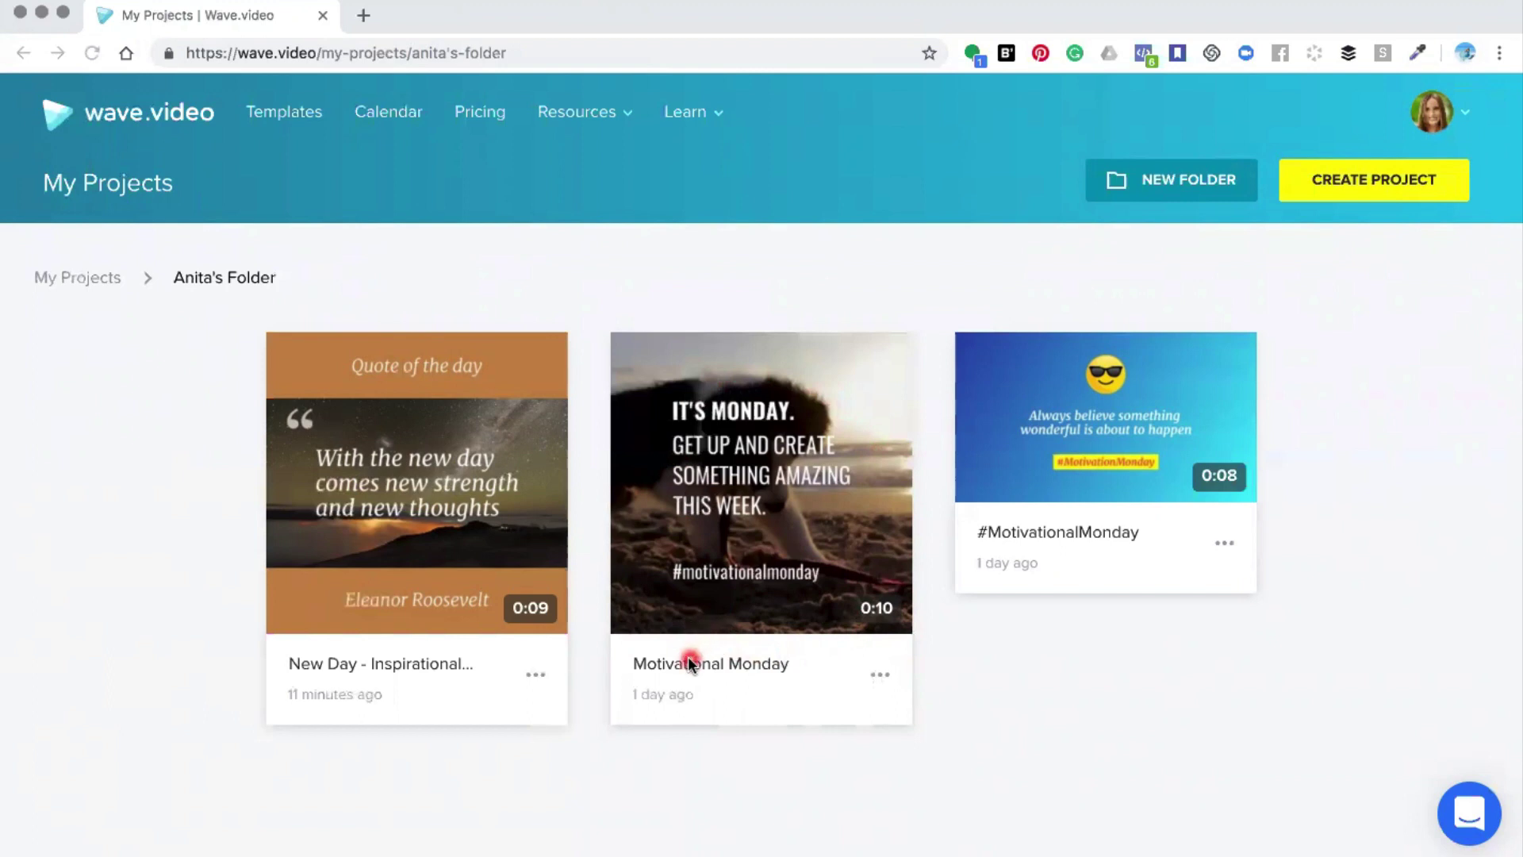
Duplicate the Motivational Monday project from its card's actions menu.
click(877, 678)
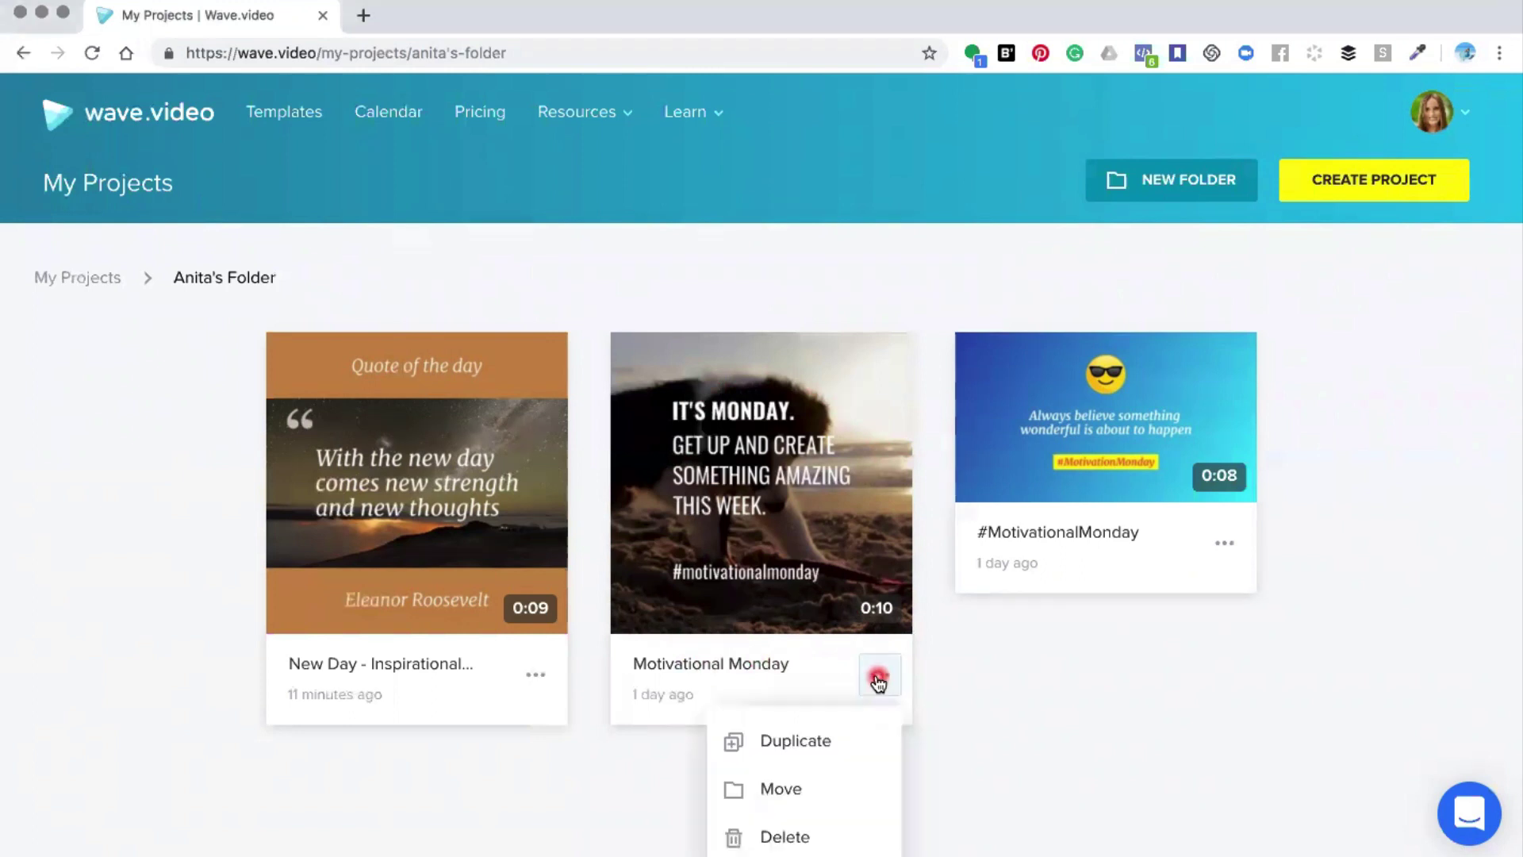
click(877, 678)
click(877, 680)
click(780, 740)
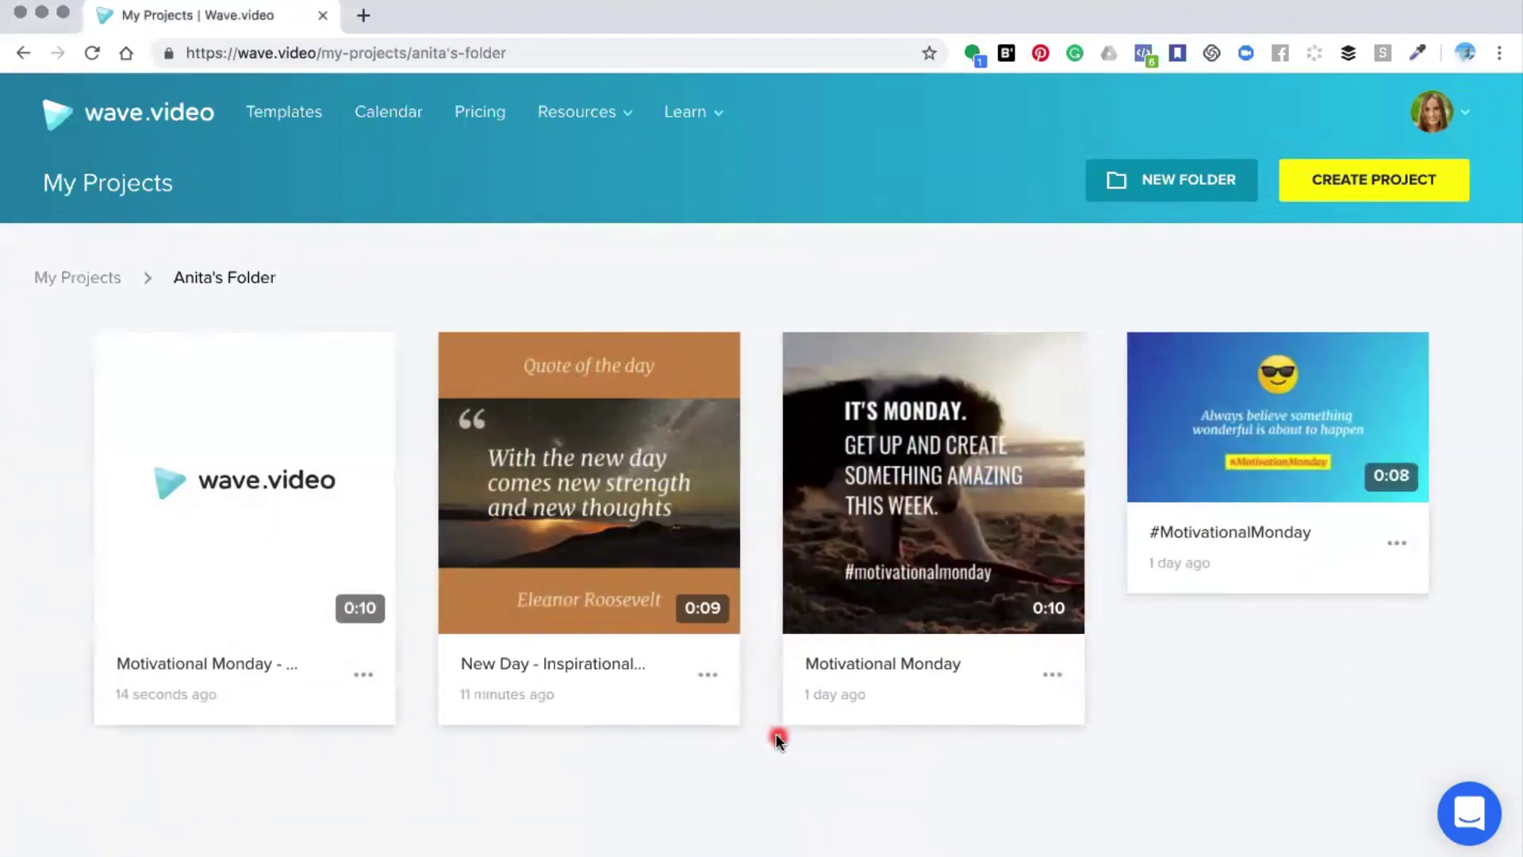
Open the 'Motivational Monday - Copy' project in the video editor.
mouse_move(329, 362)
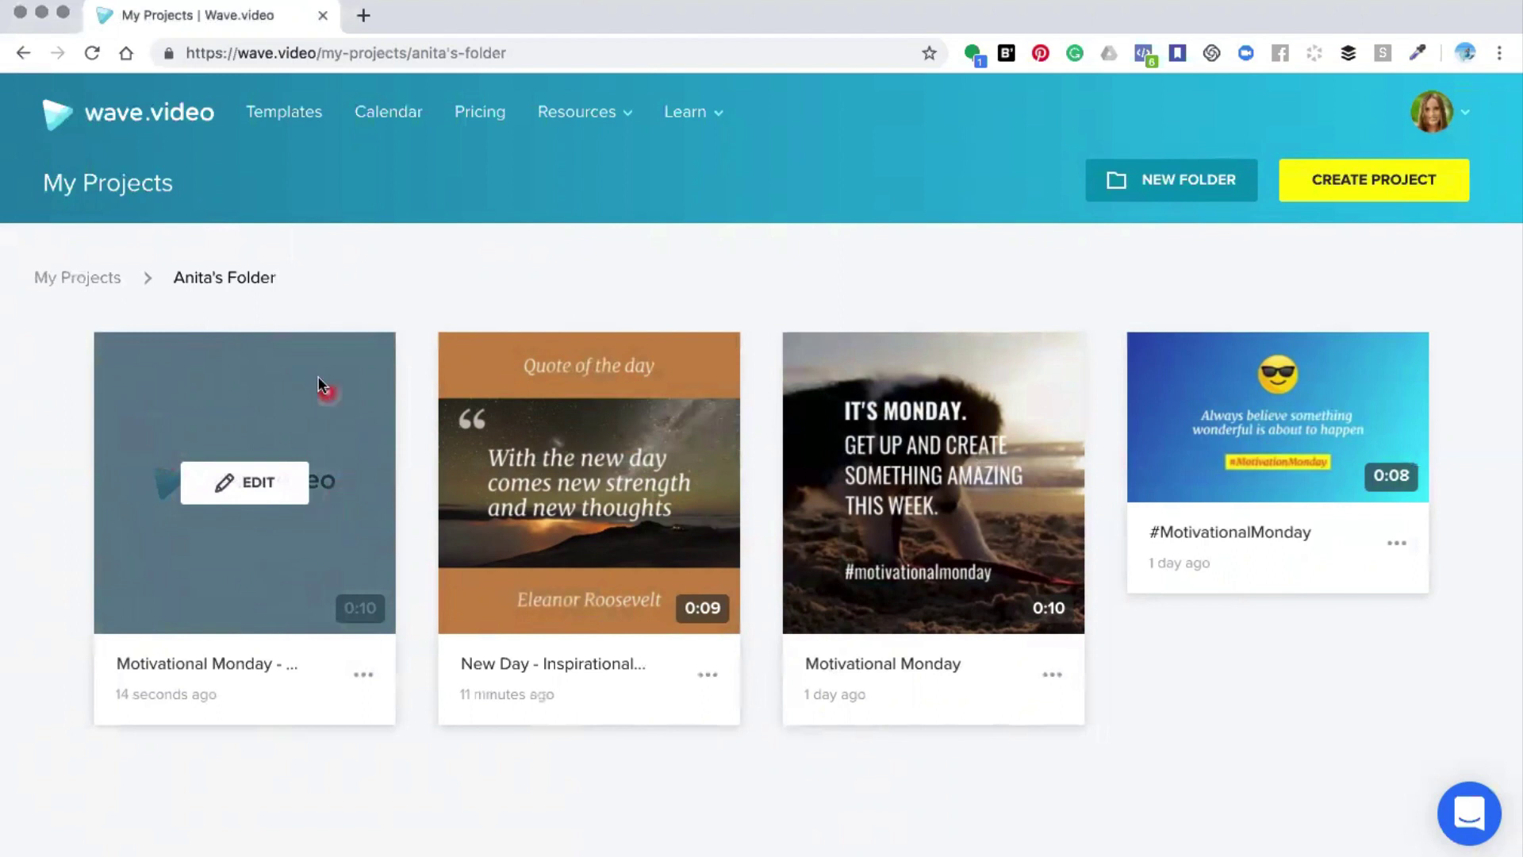
mouse_move(236, 676)
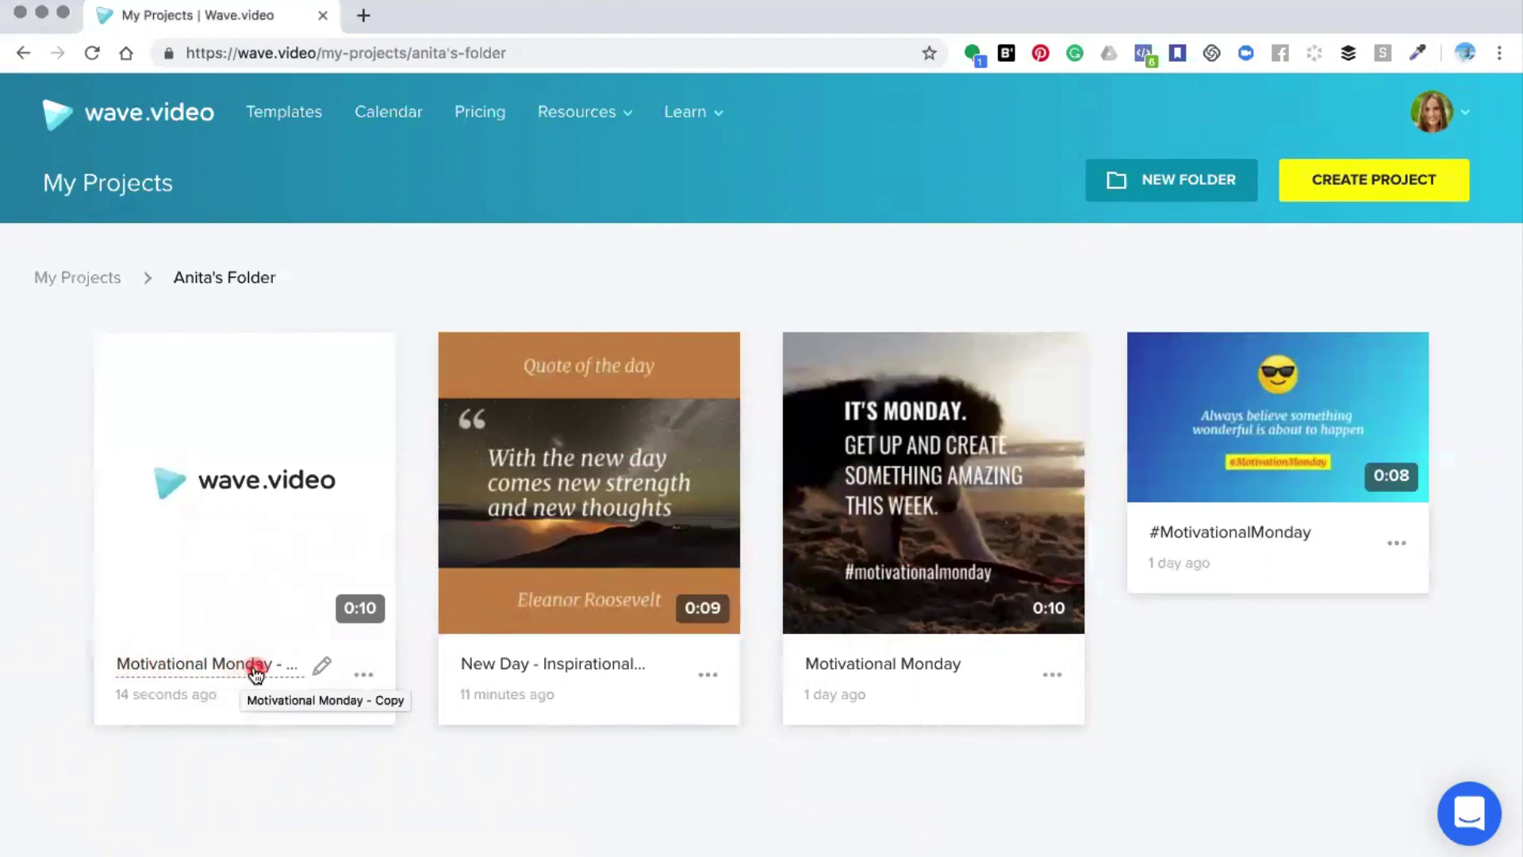
mouse_move(230, 486)
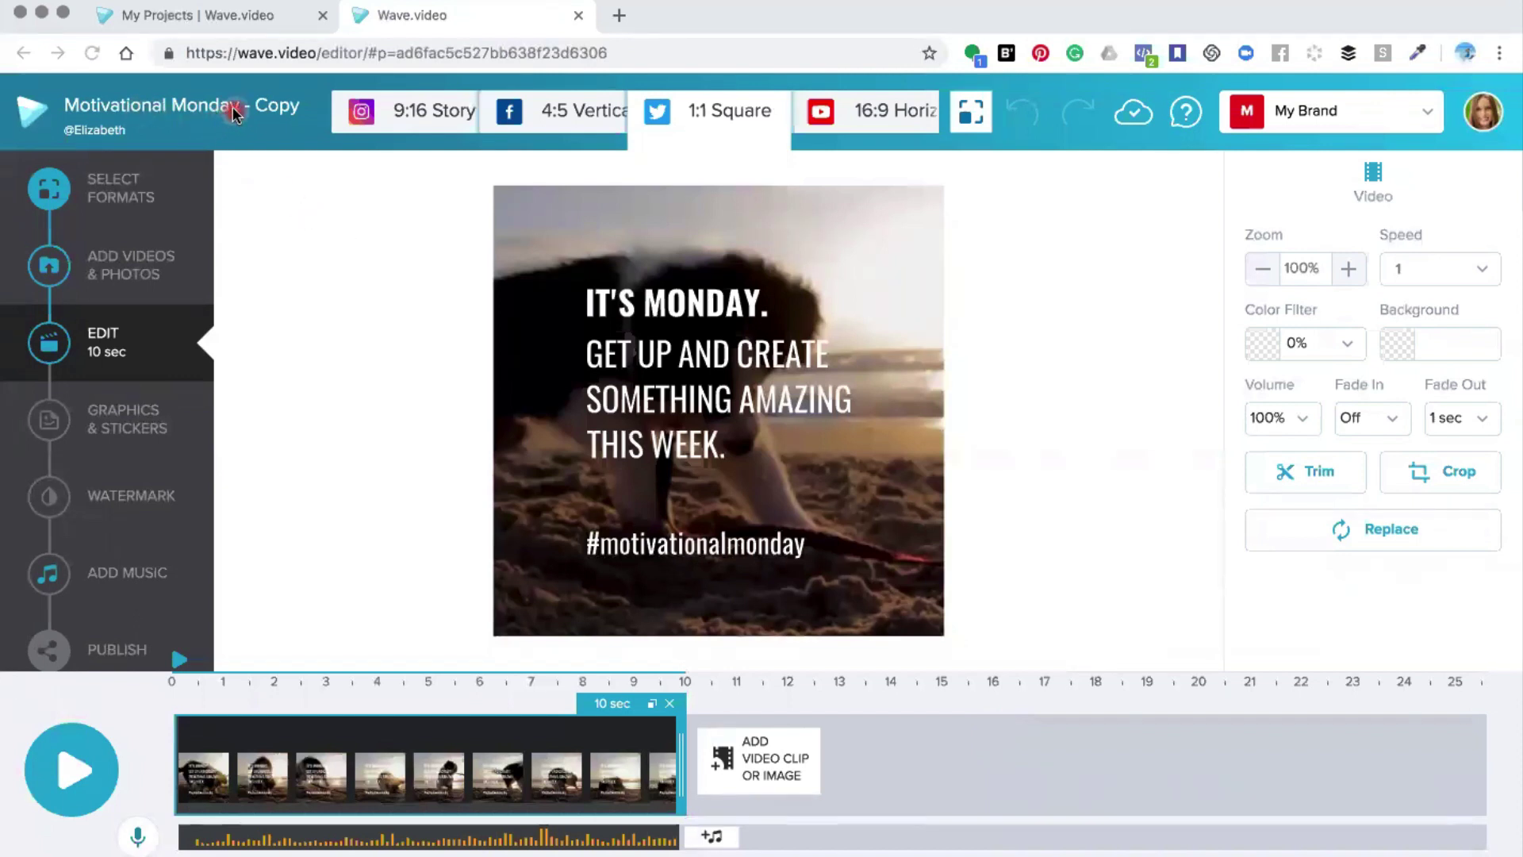
Rename the project from 'Motivational Monday - Copy' to 'Motivational Monday - Video'.
click(256, 109)
drag(257, 109, 313, 114)
text(Vod)
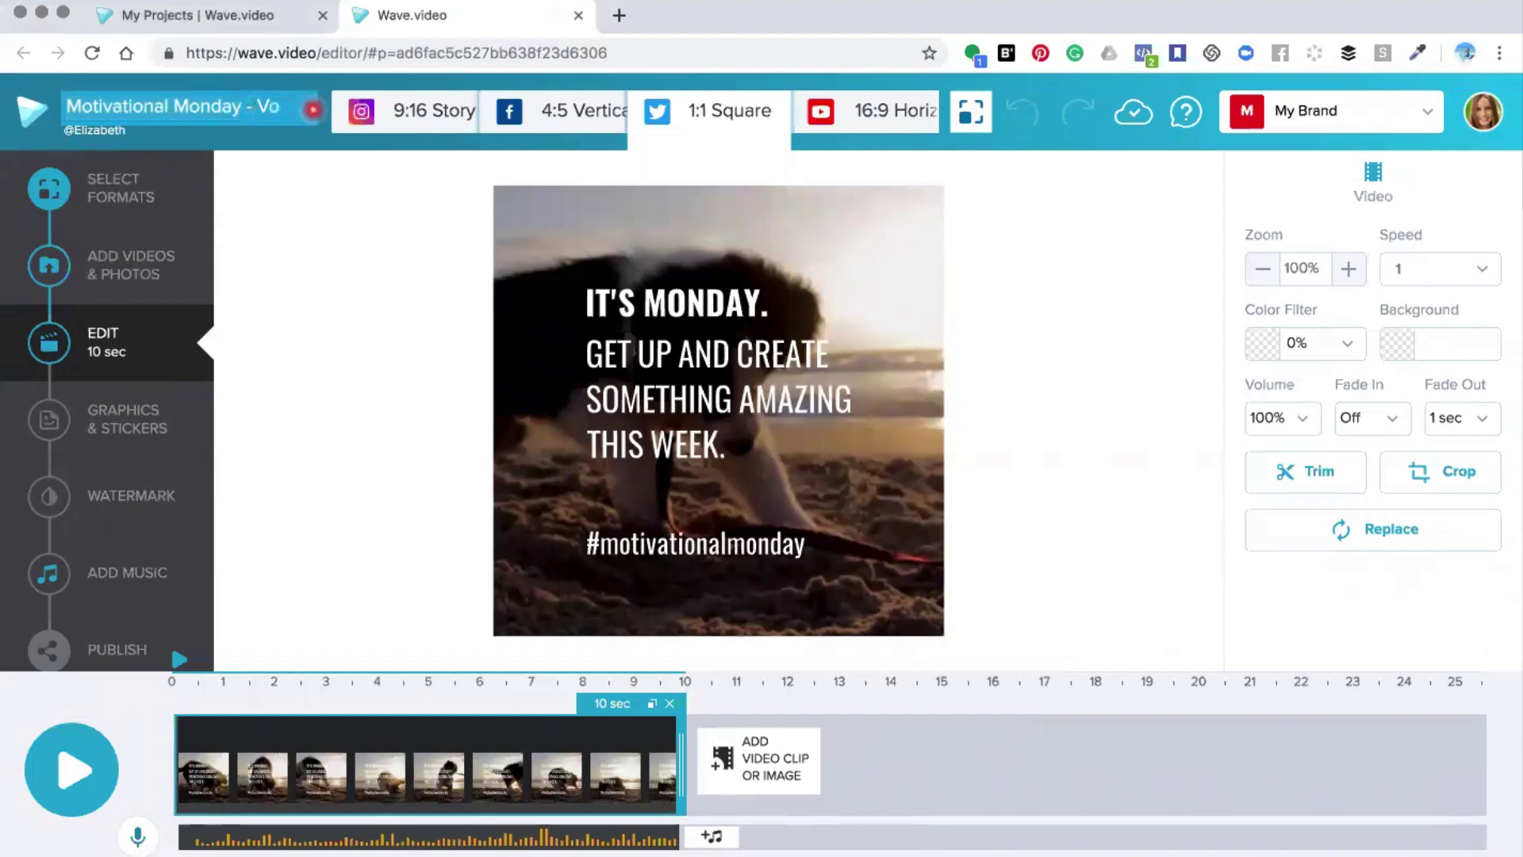
key(BackSpace)
key(BackSpace)
text(ideo)
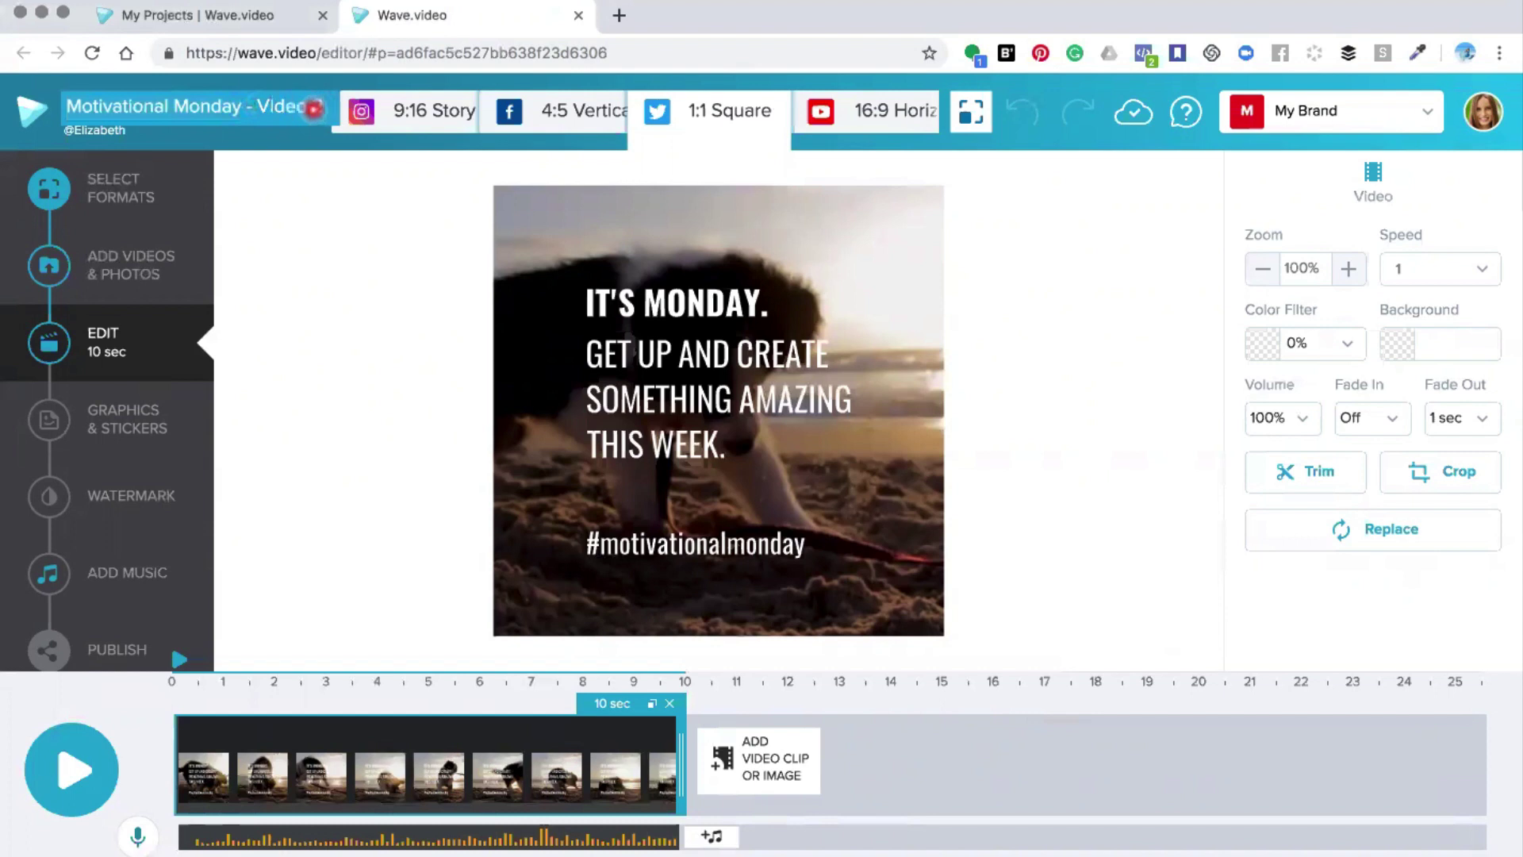
key(Return)
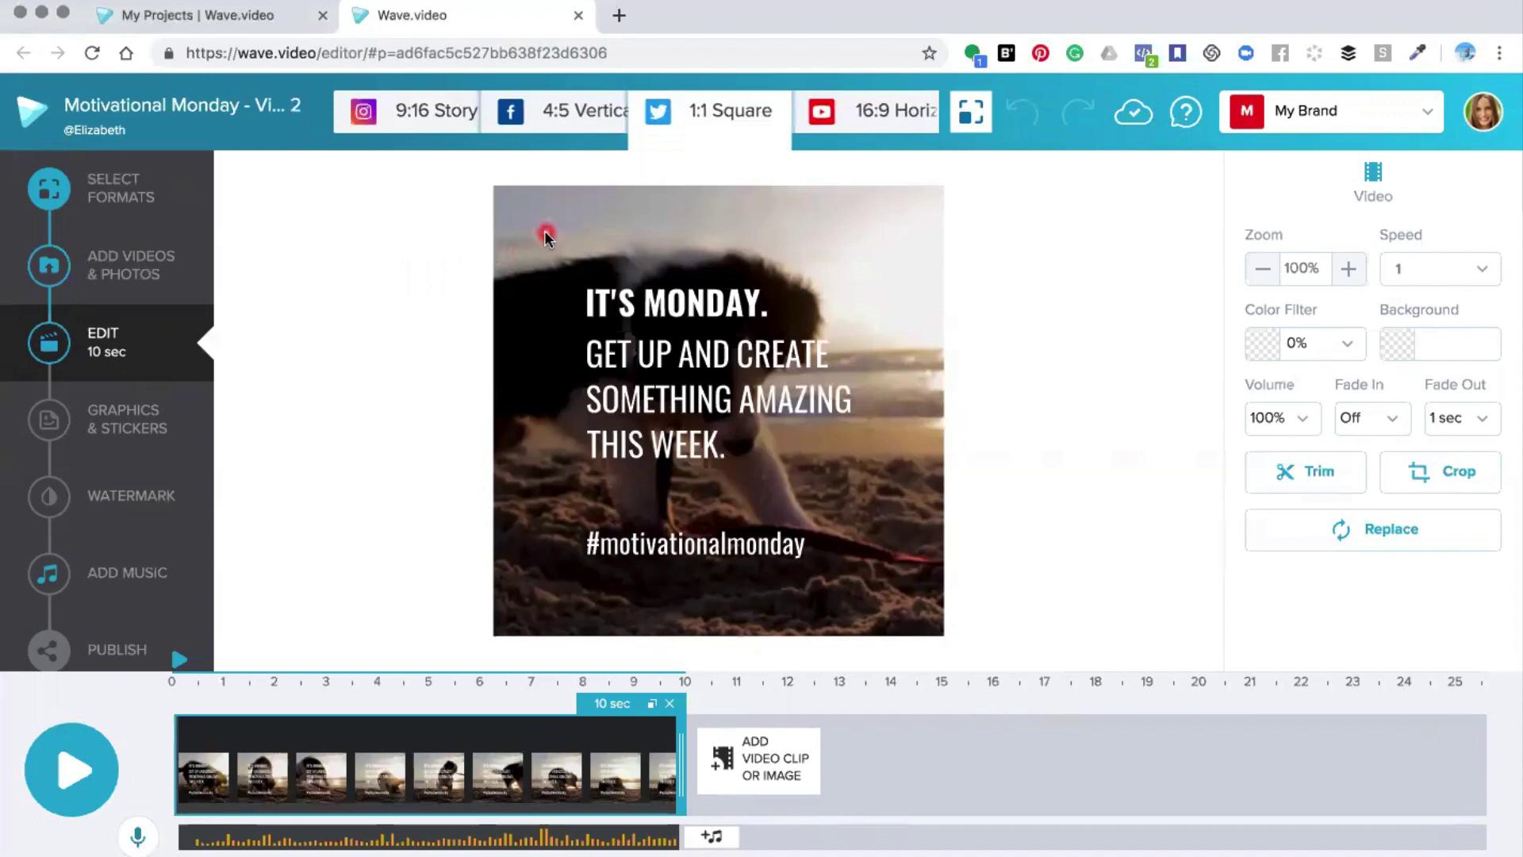
Replace the background footage with the first free 'kittens' stock video.
click(885, 237)
click(1370, 533)
click(1370, 533)
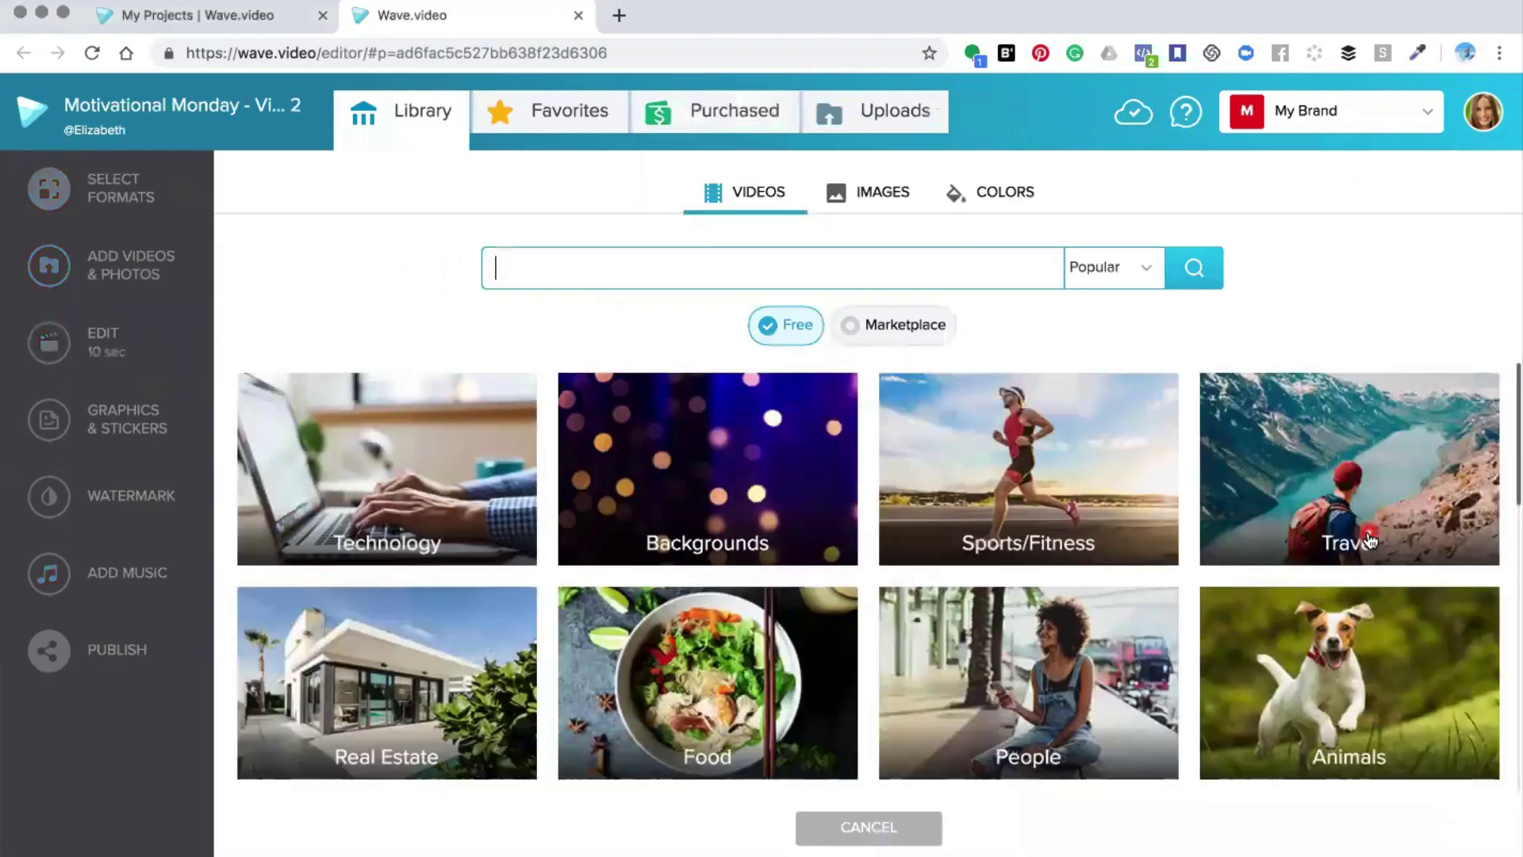
text(kittens)
key(Return)
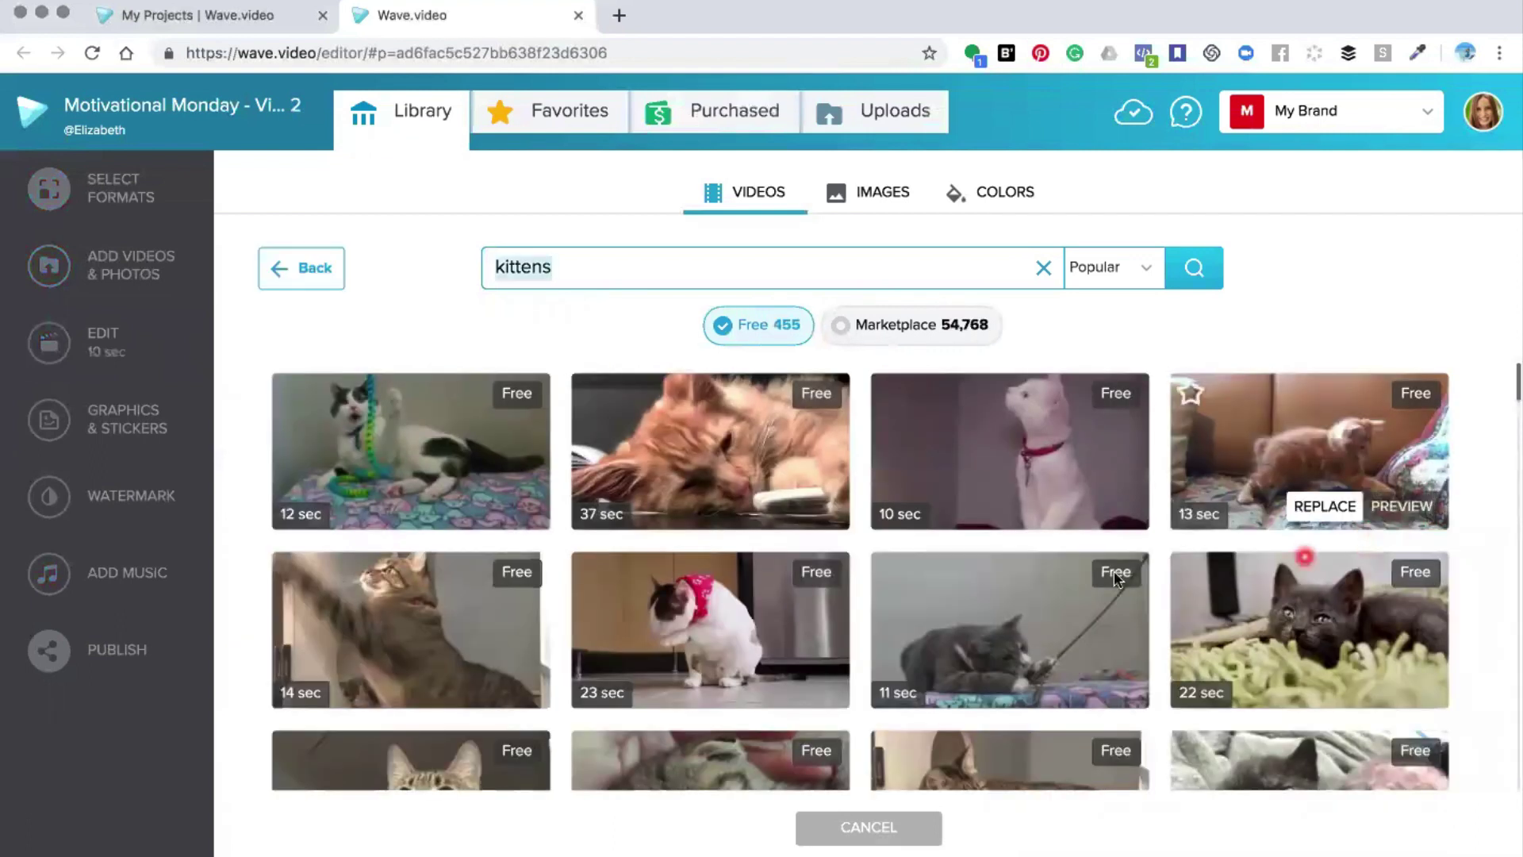
click(422, 506)
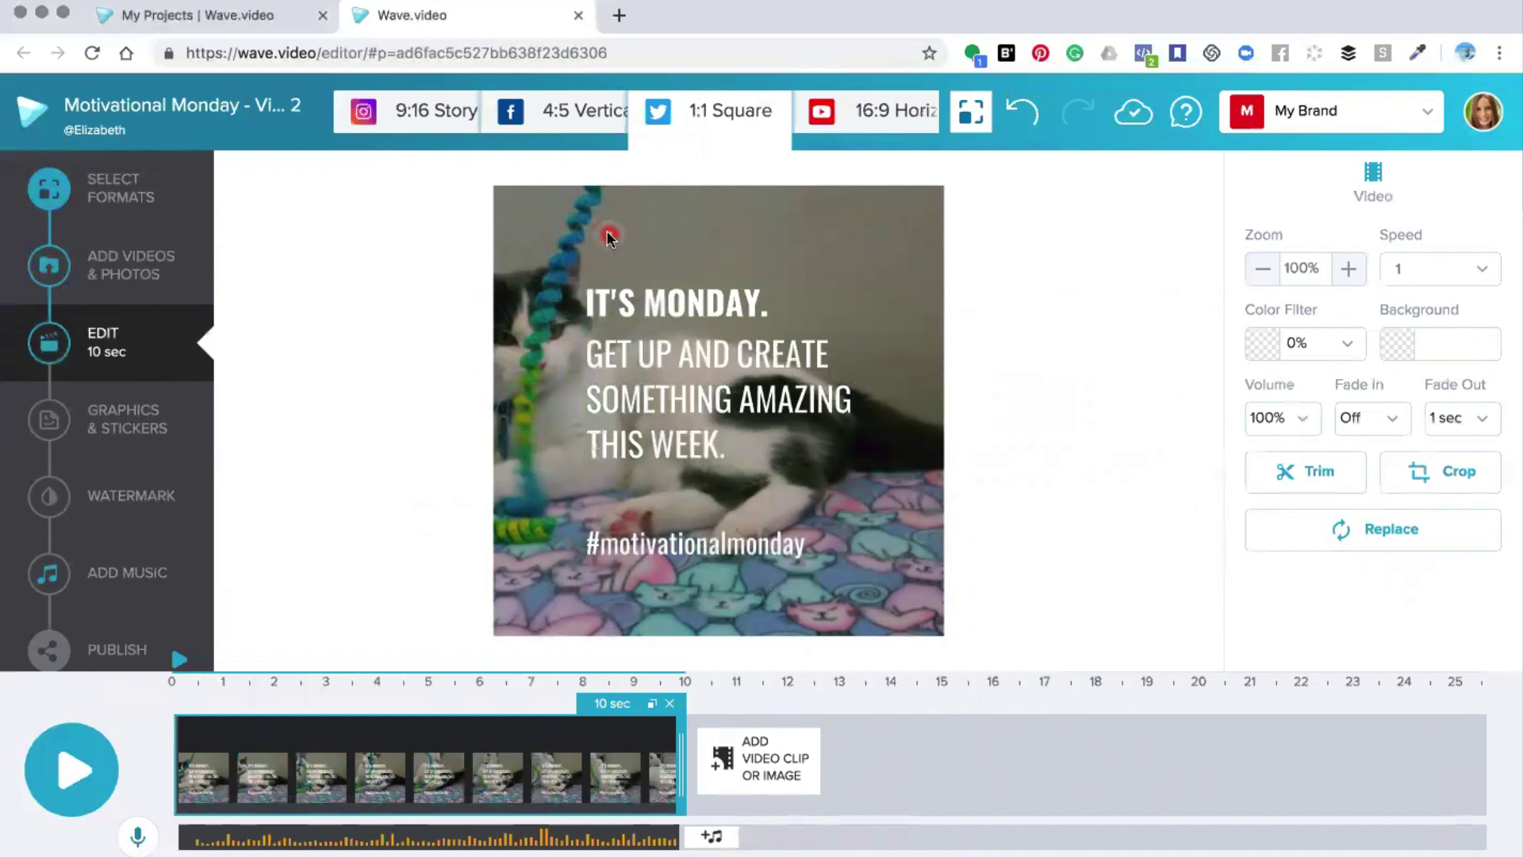
Shift the kitten footage right and move the GET UP AND CREATE text right.
drag(611, 234, 674, 235)
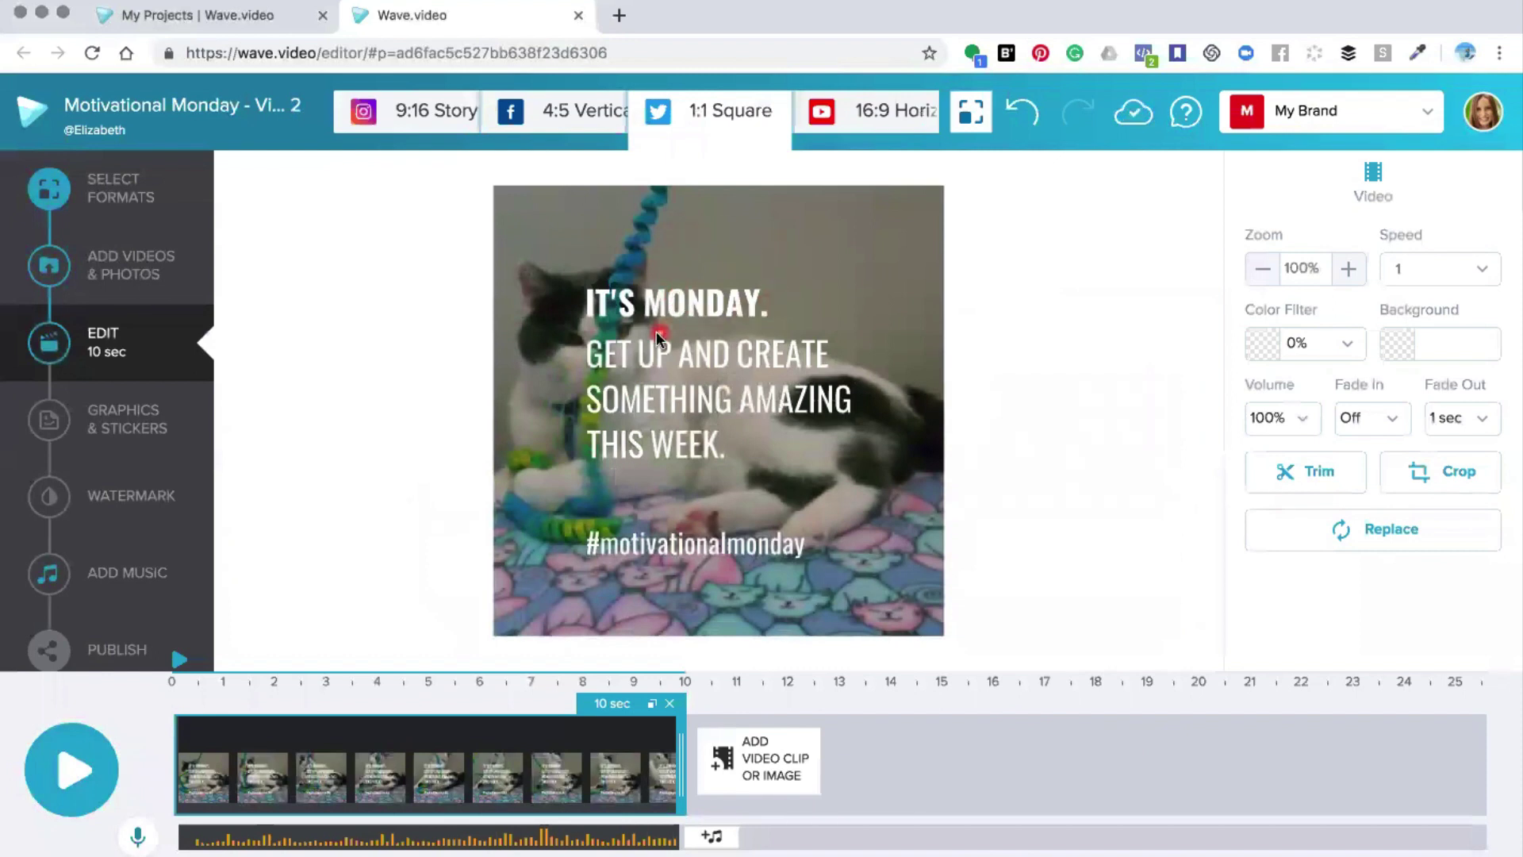
click(644, 360)
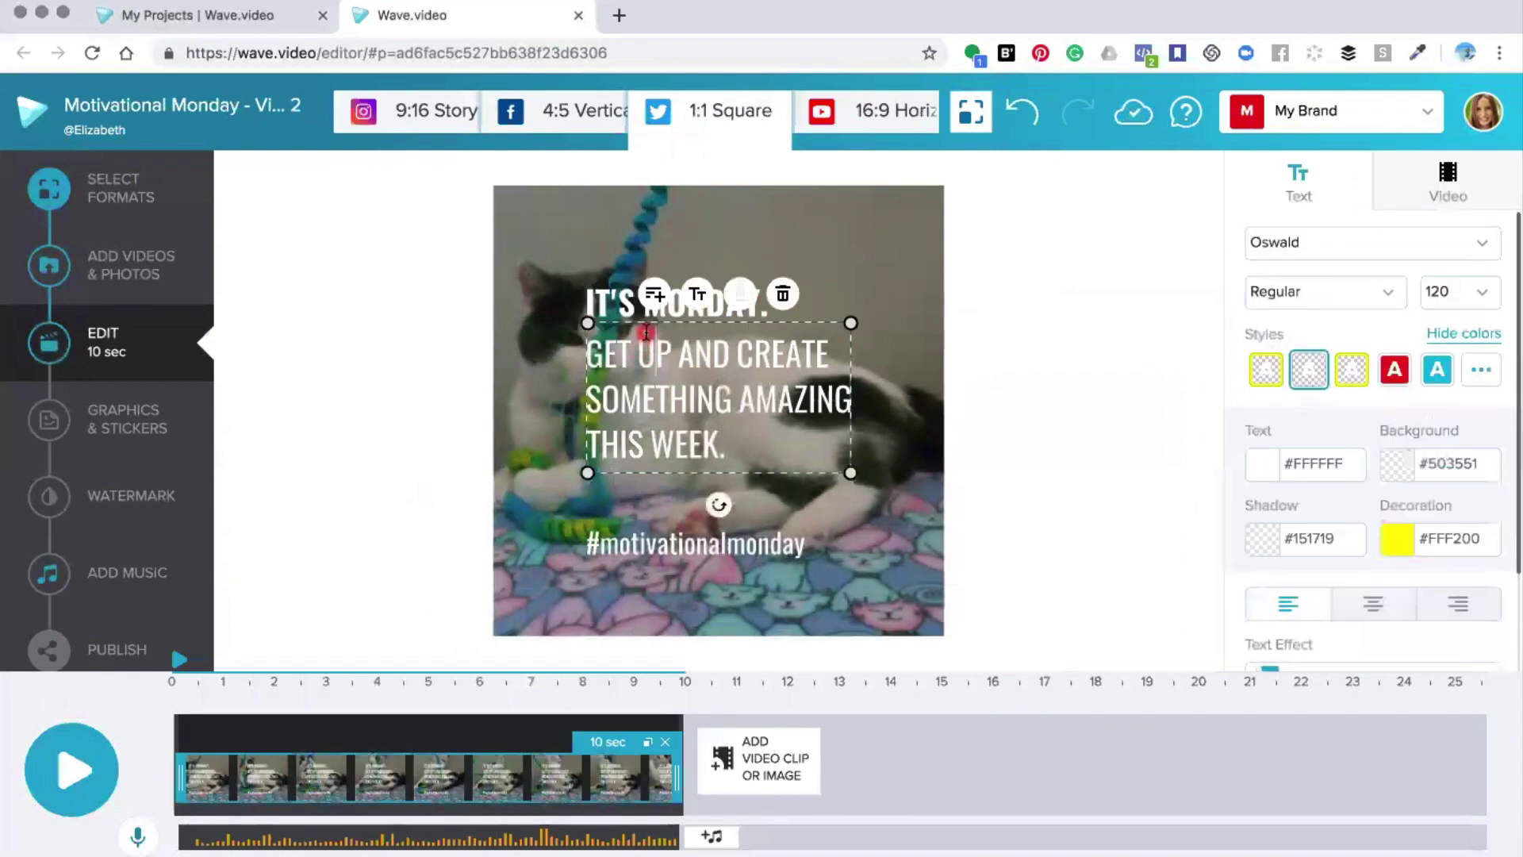
drag(671, 472, 729, 472)
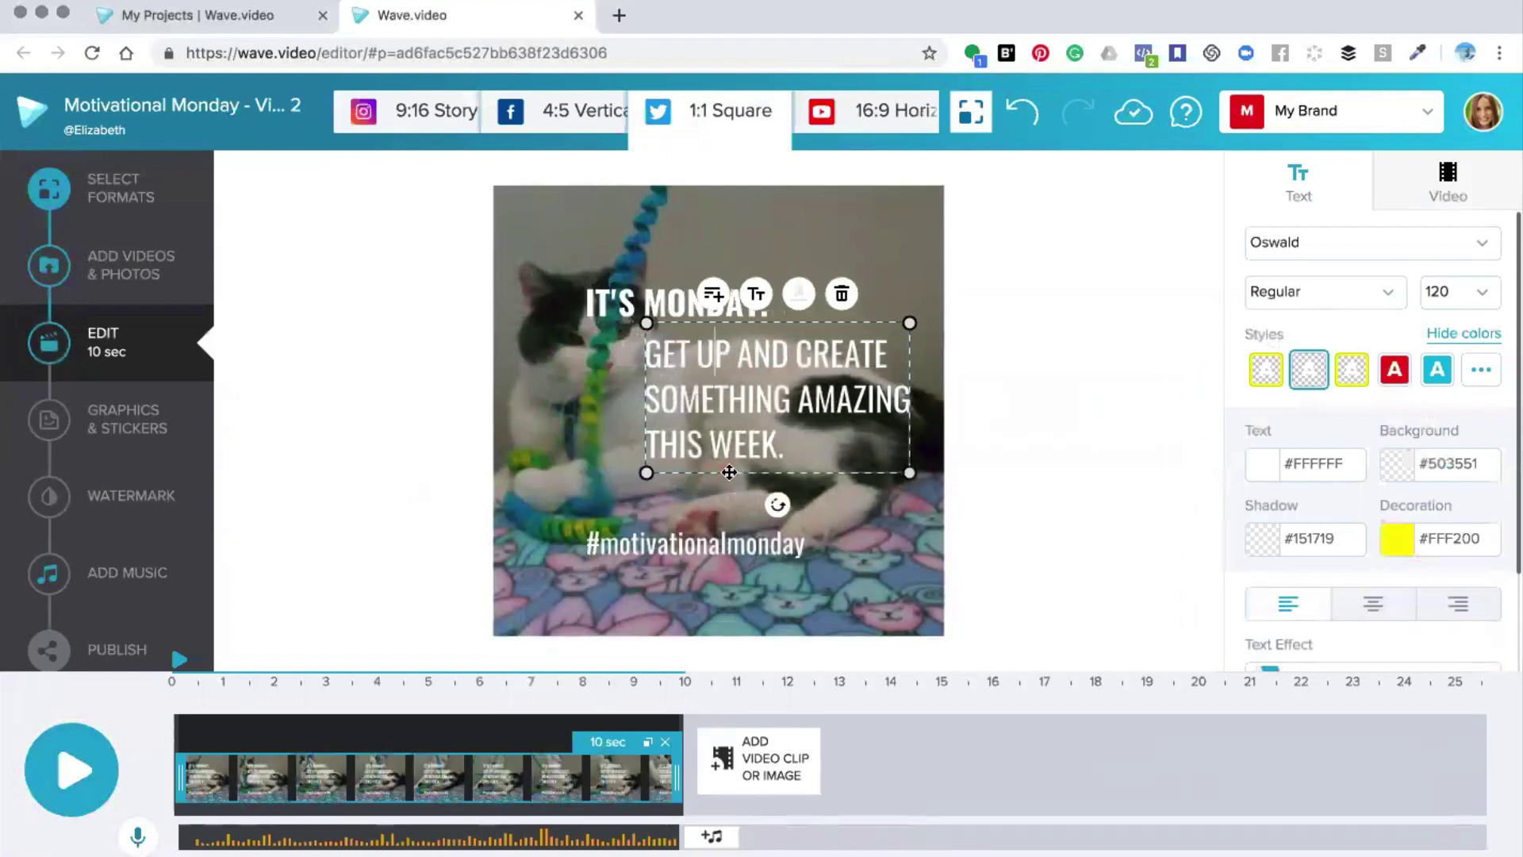
Align the IT'S MONDAY. heading right and put #motivationalmonday in the bottom-right corner.
click(608, 310)
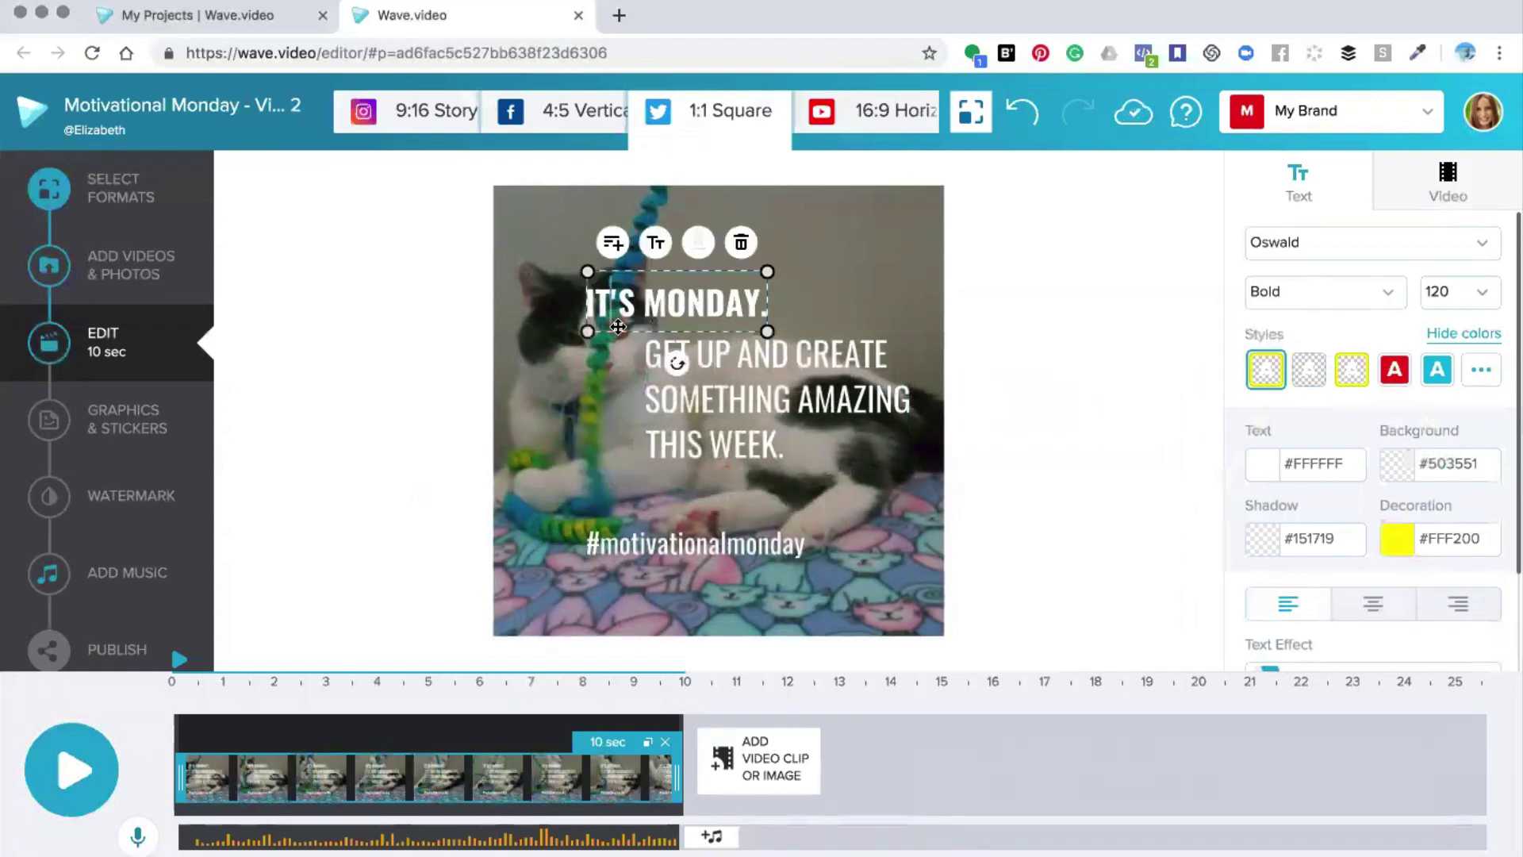
drag(627, 324, 681, 327)
click(629, 548)
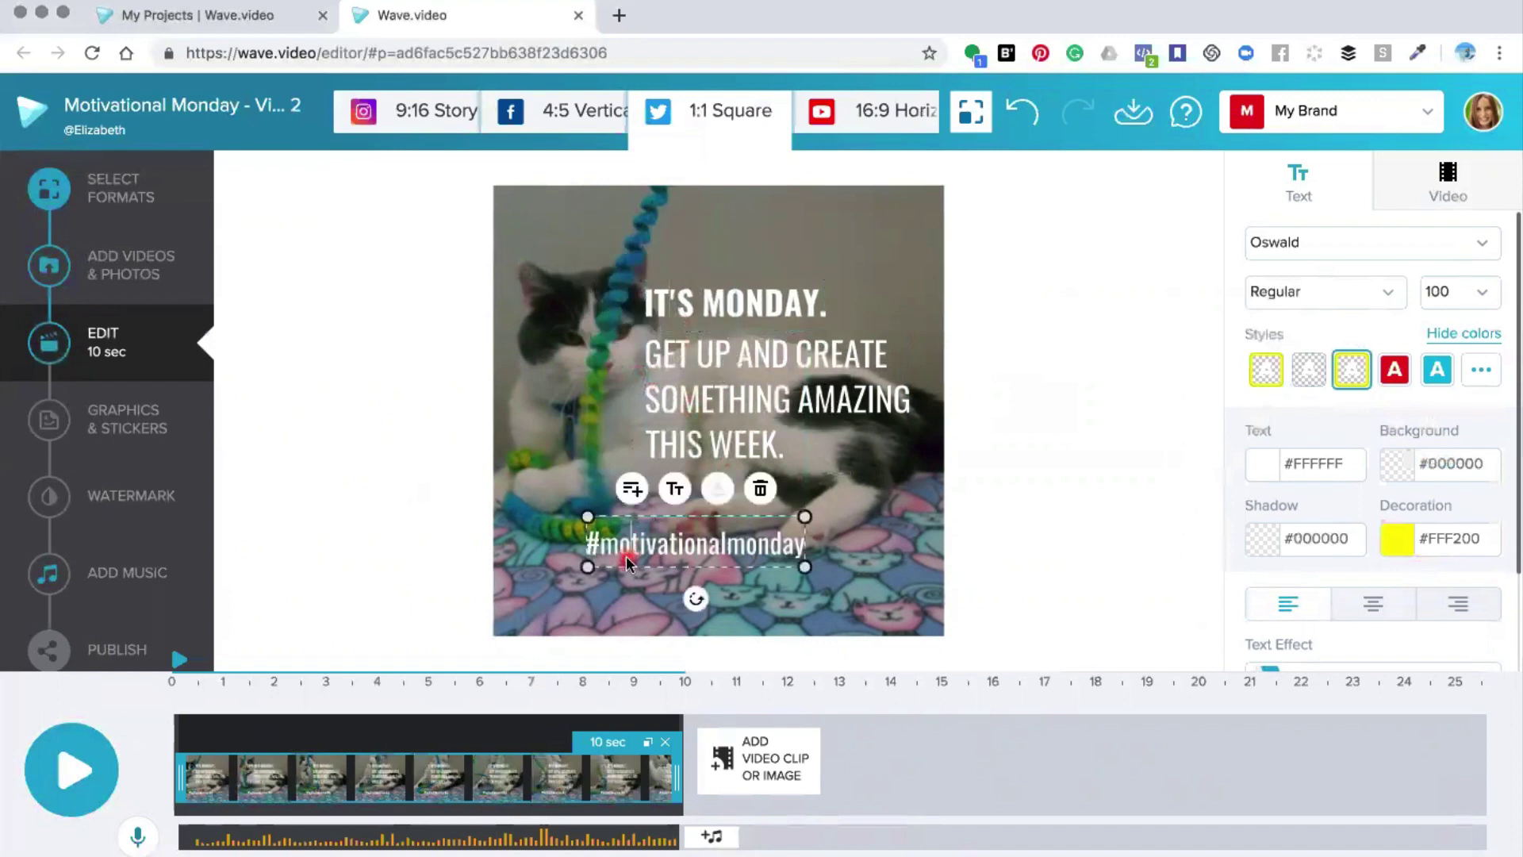
drag(628, 564, 726, 605)
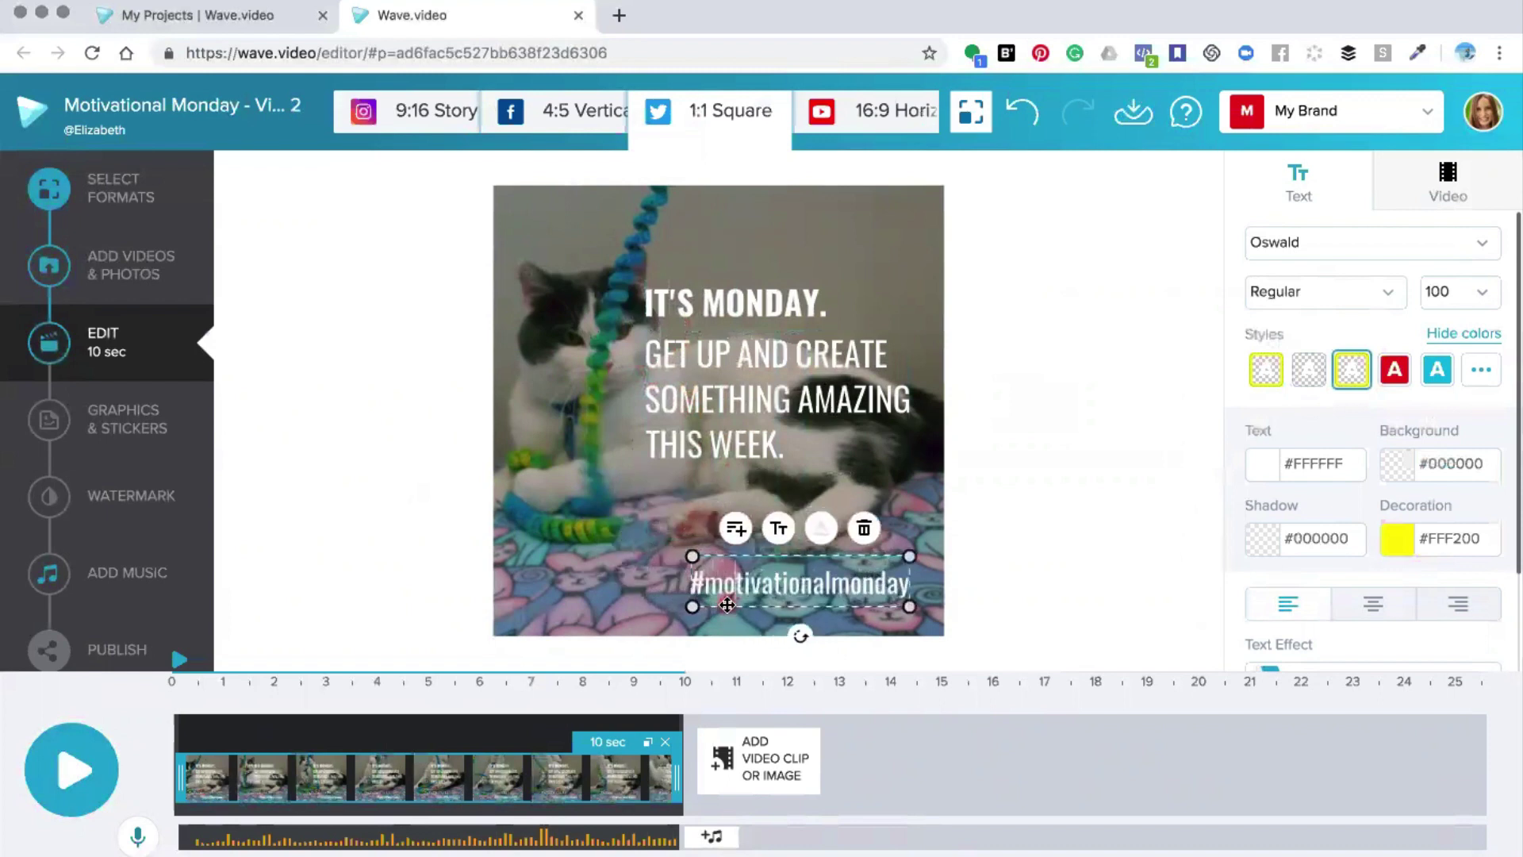
Colour the #motivationalmonday hashtag yellow (#FFF200) and play the video to preview it.
click(1267, 467)
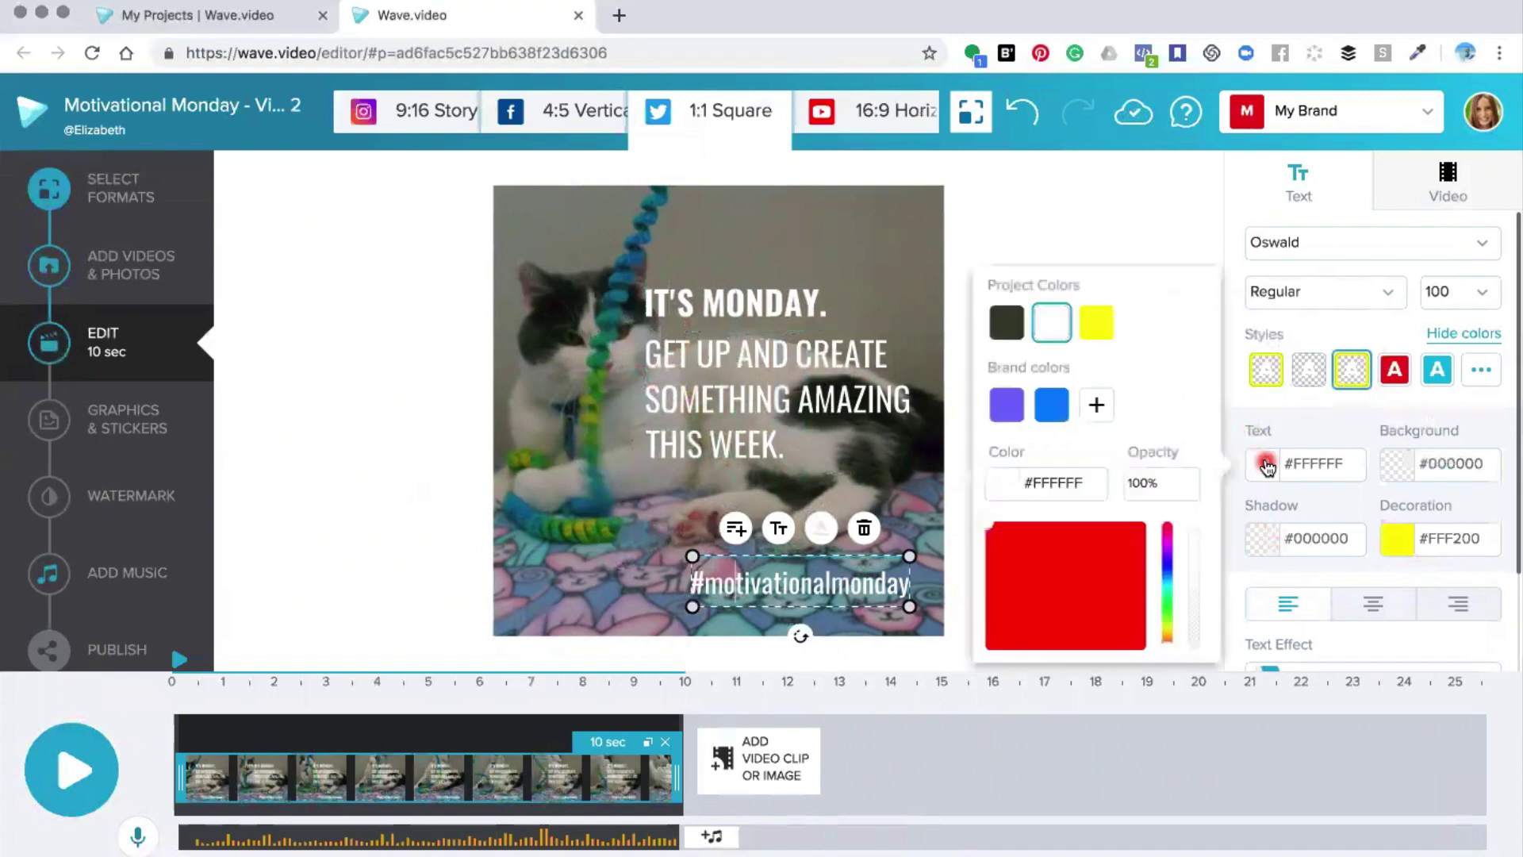
click(1100, 325)
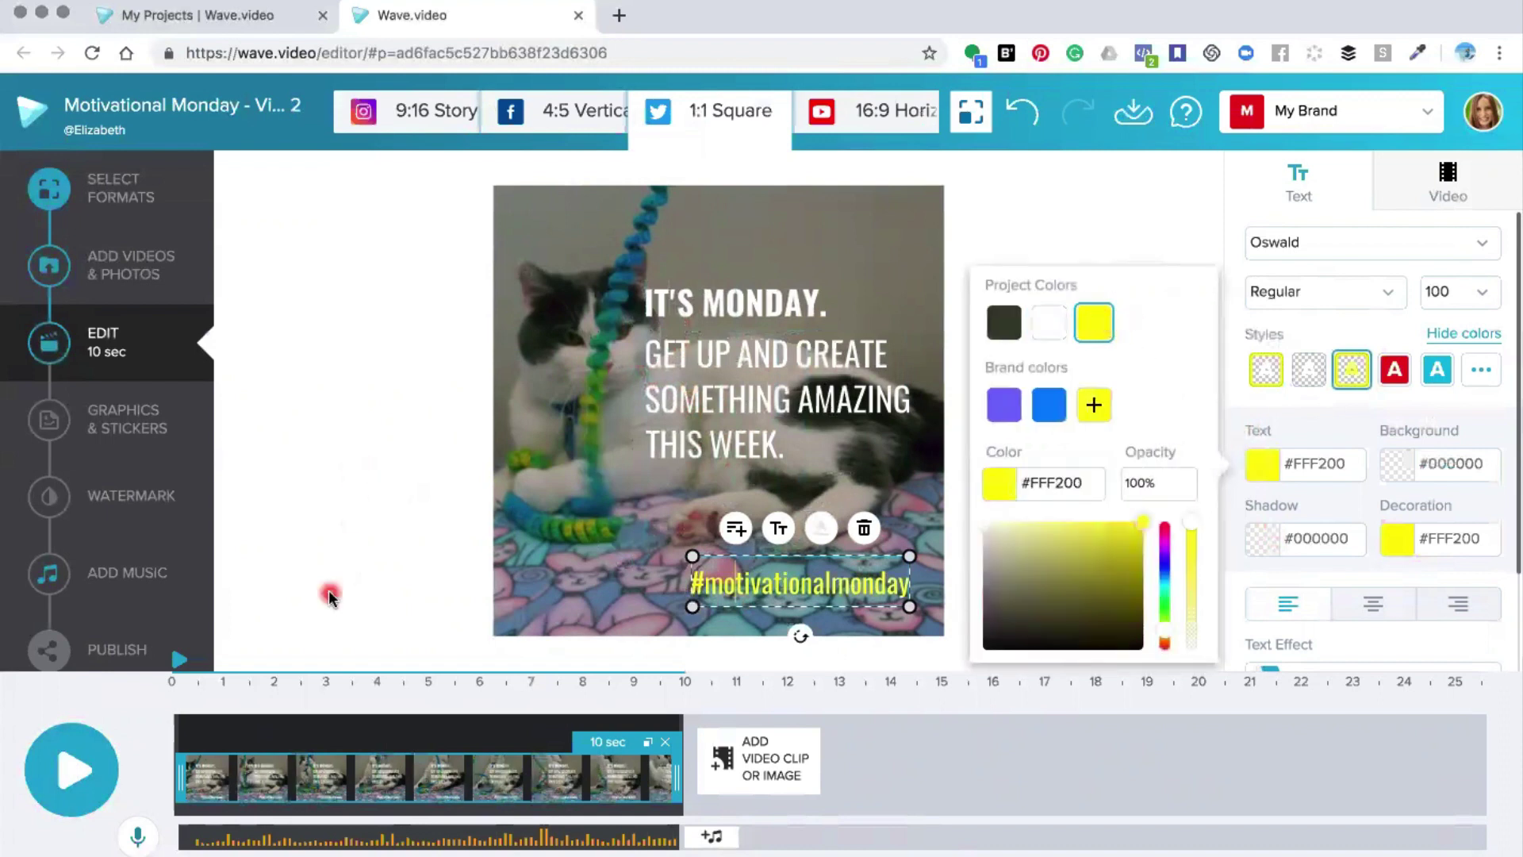
click(73, 783)
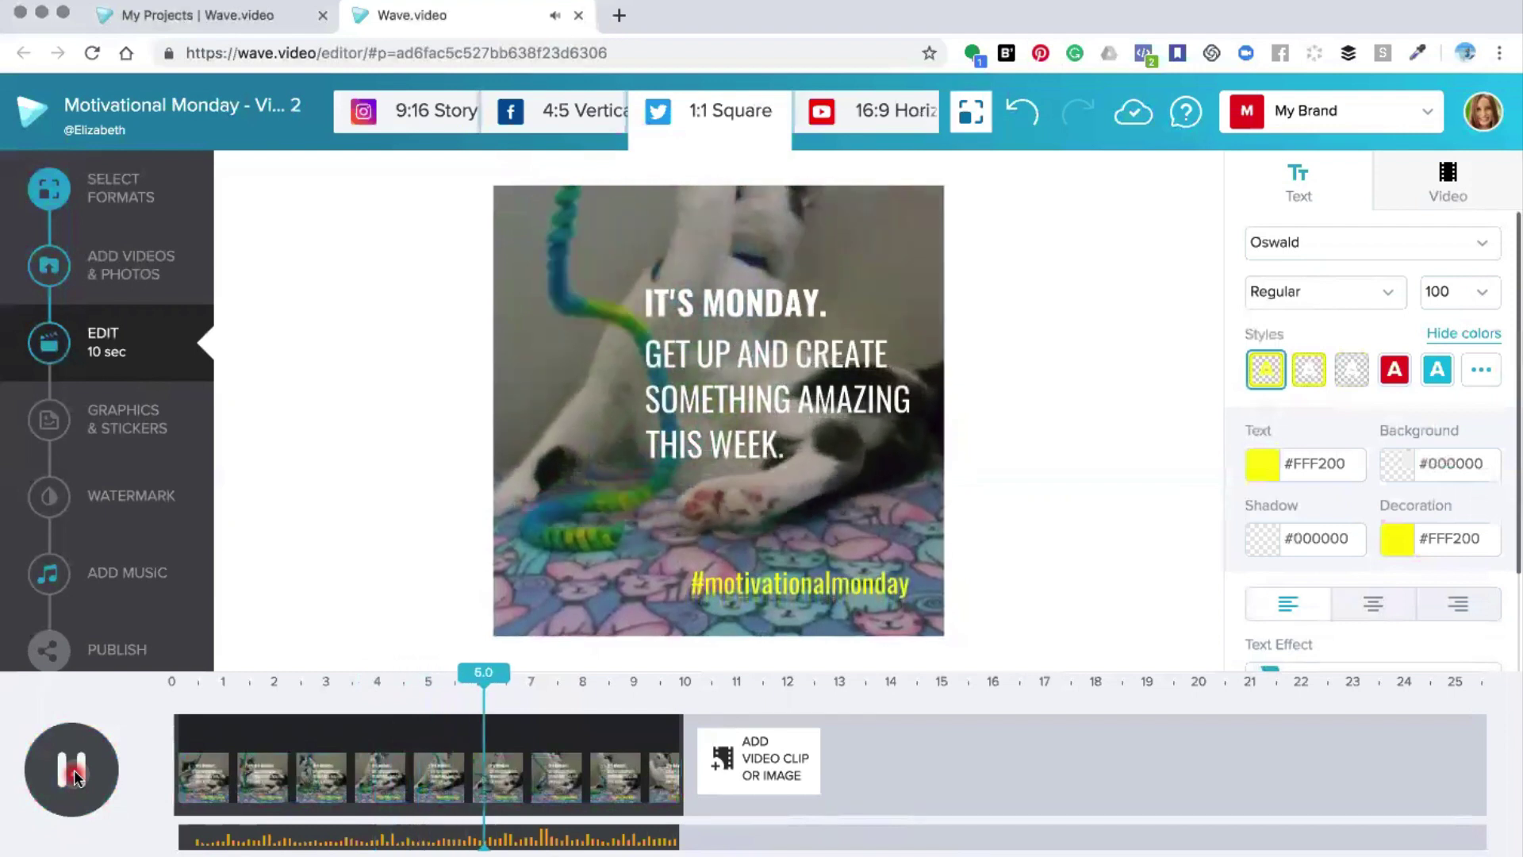
Pause the preview of the edited kitten video.
click(74, 771)
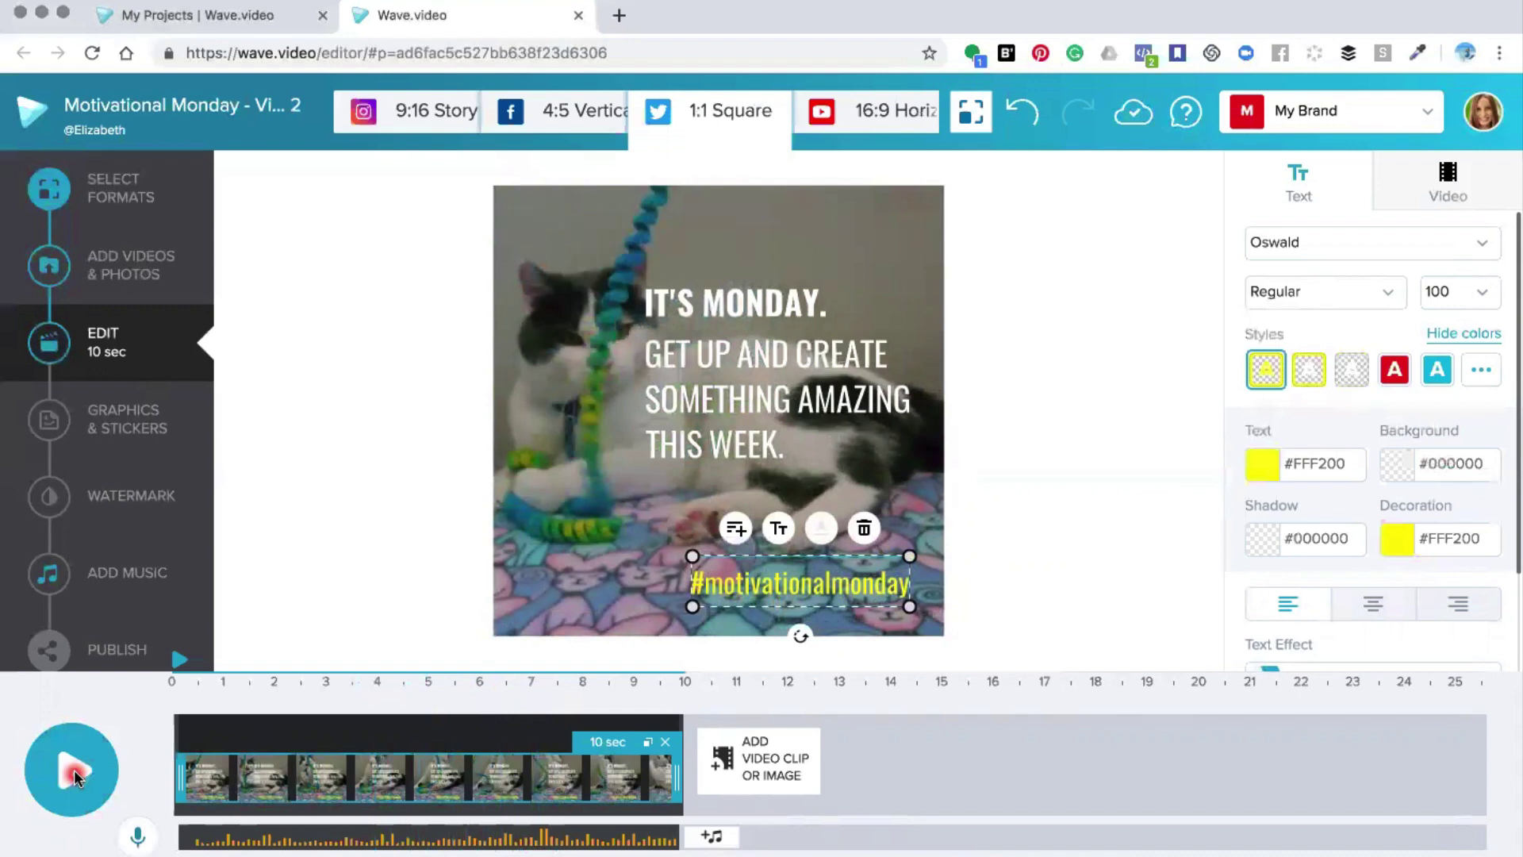
Return to the My Projects tab and open the original Motivational Monday project's actions menu.
click(190, 19)
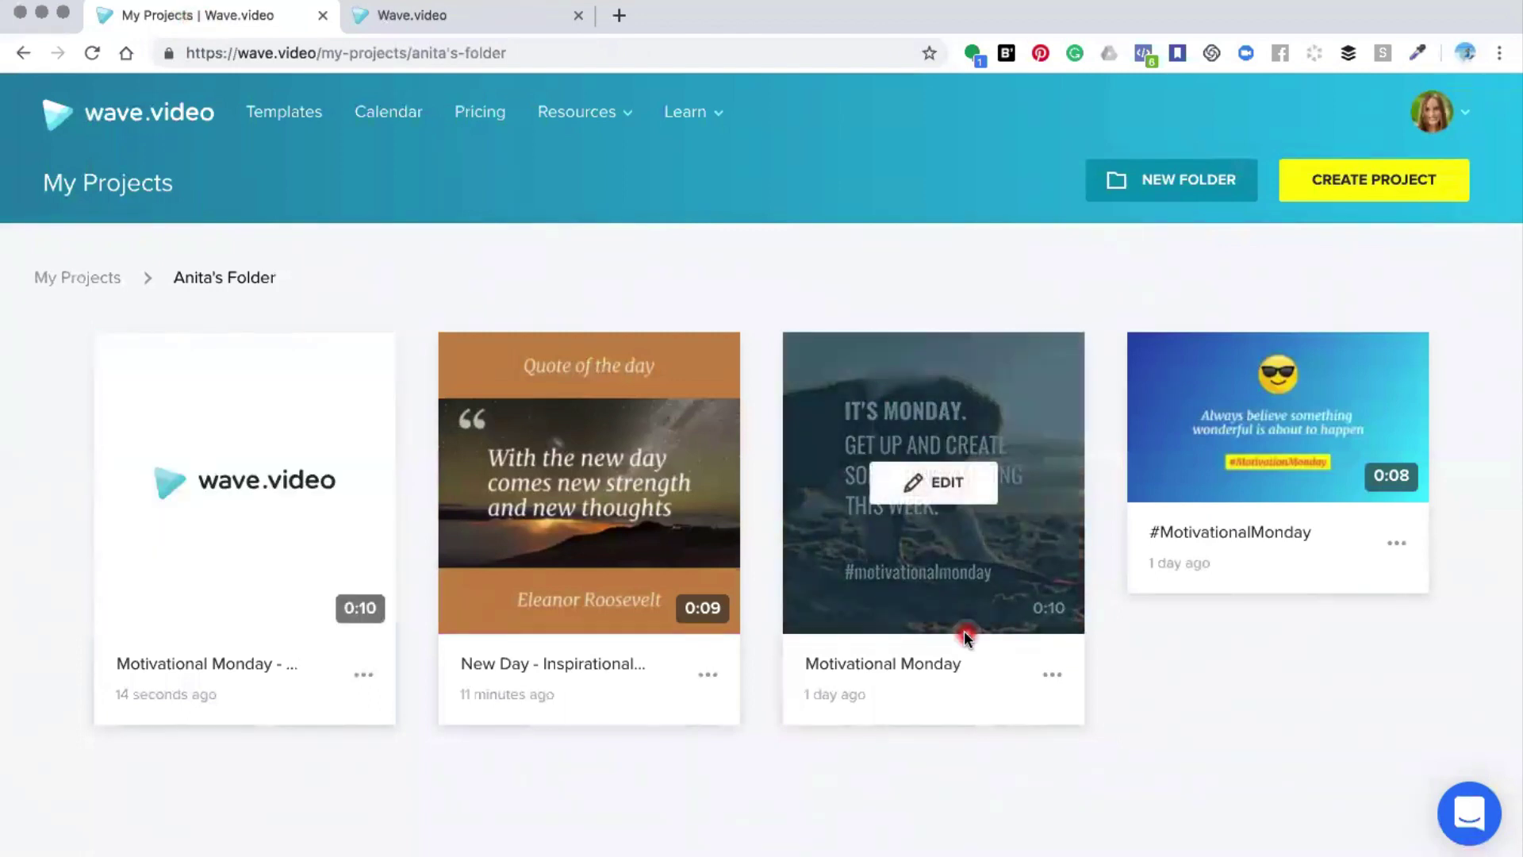
click(1049, 675)
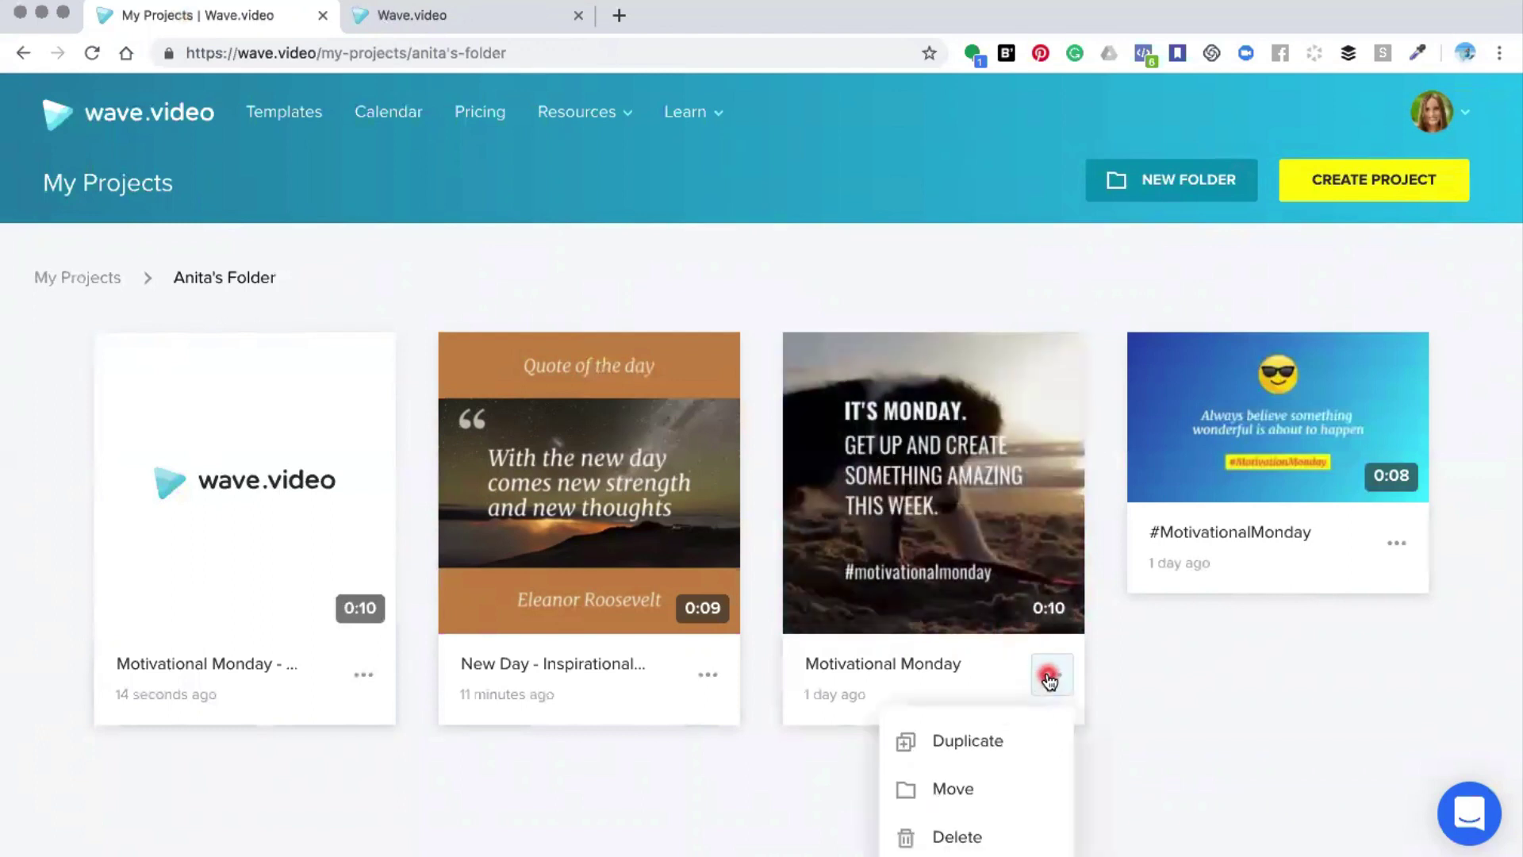